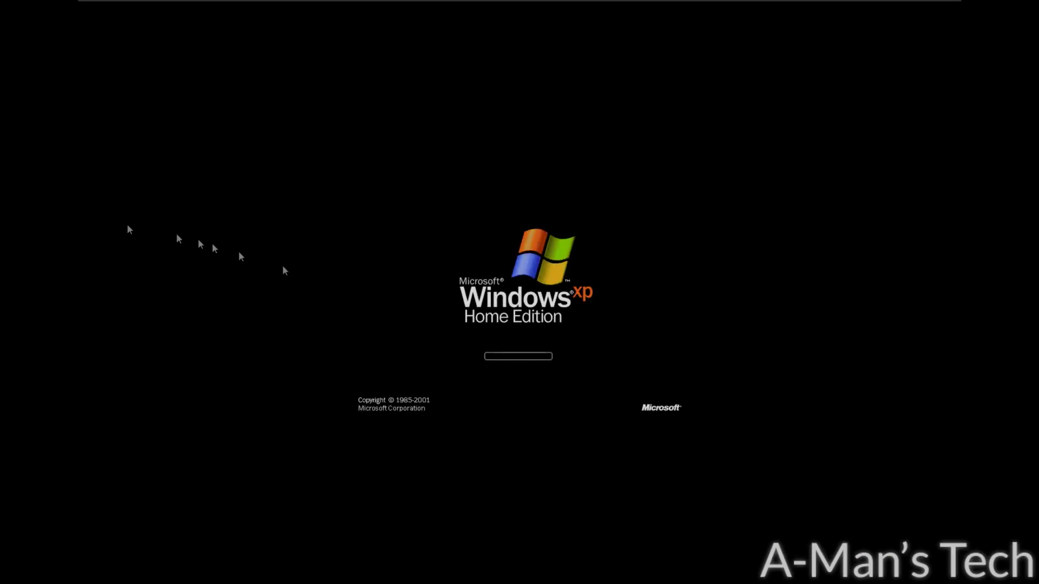
Step: Capture input into the virtual machine and let Windows XP boot to the activation prompt at logon
{"action": "left_click", "coordinate": [406, 260]}
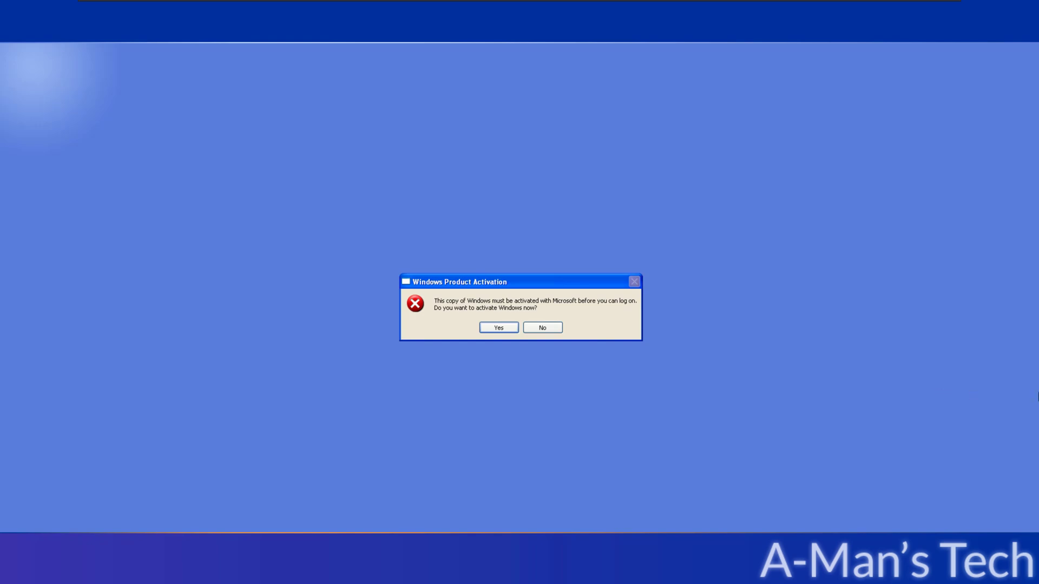
Step: Accept the activation prompt and choose to telephone a customer service representative to activate Windows
{"action": "left_click", "coordinate": [760, 306]}
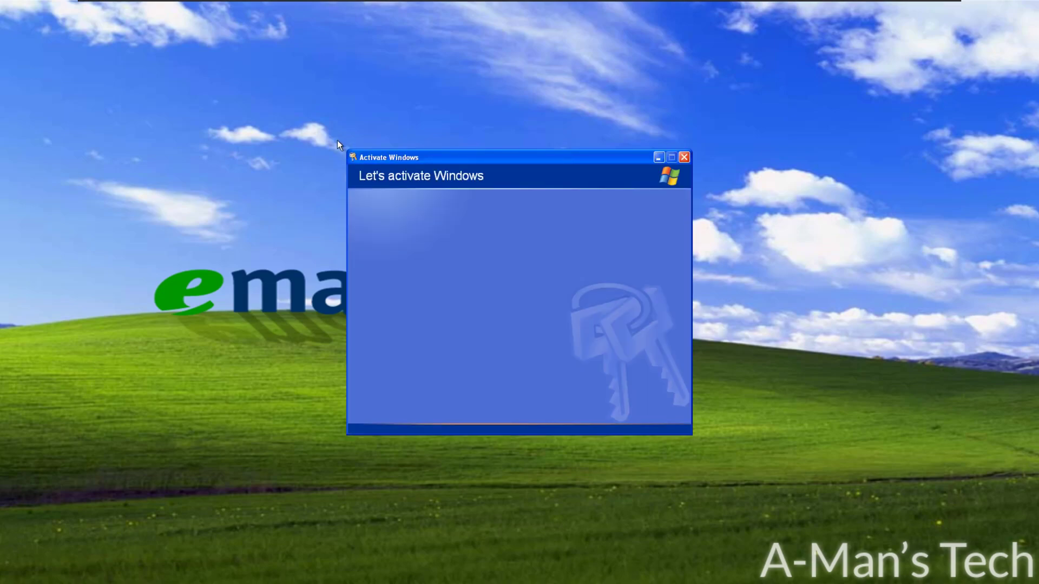
{"action": "left_click", "coordinate": [445, 276]}
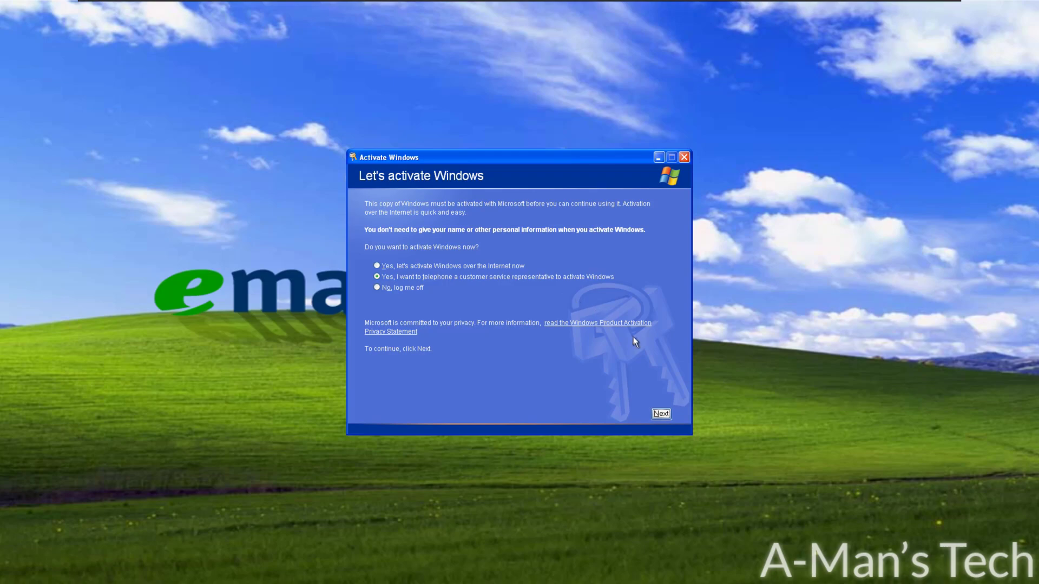
{"action": "left_click", "coordinate": [661, 413]}
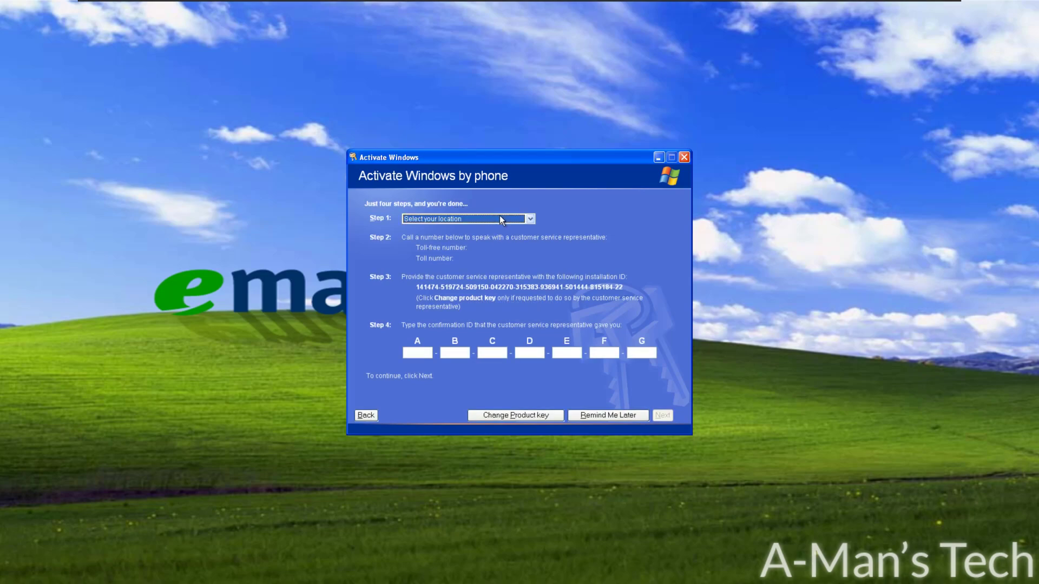
Step: Pick United States from the Step 1 location list to show the activation phone numbers
{"action": "left_click", "coordinate": [528, 218]}
{"action": "left_click_drag", "start_coordinate": [533, 251], "coordinate": [534, 442]}
{"action": "left_click", "coordinate": [475, 358]}
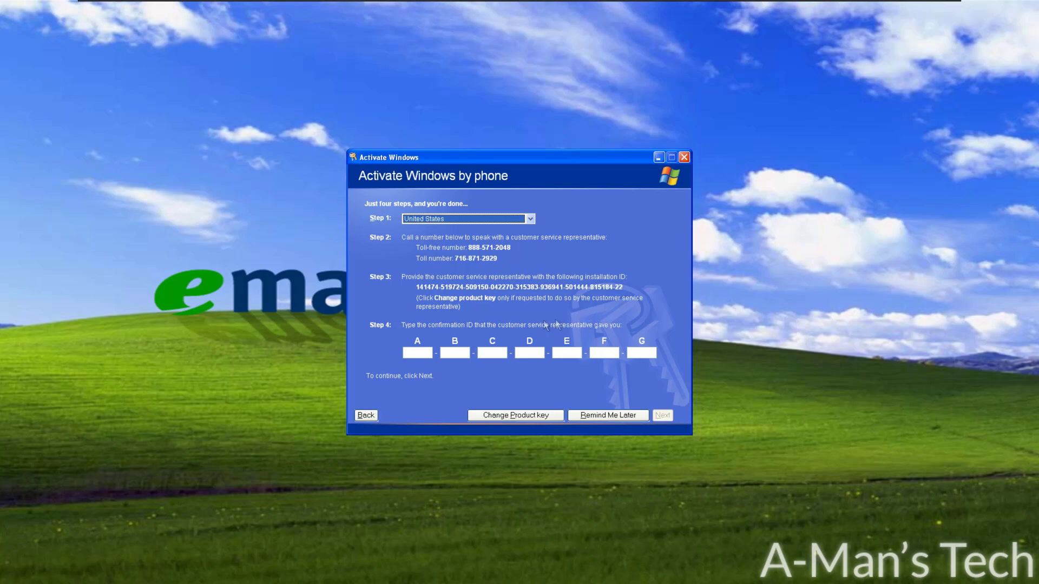
Step: Enter the representative's confirmation ID into boxes A through G and submit it to activate Windows
{"action": "left_click", "coordinate": [406, 350]}
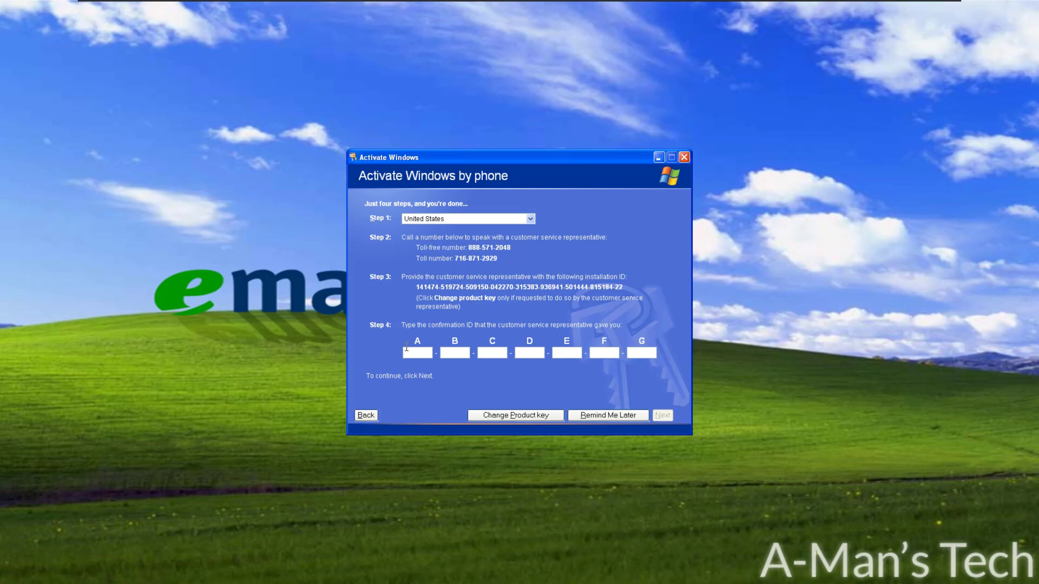
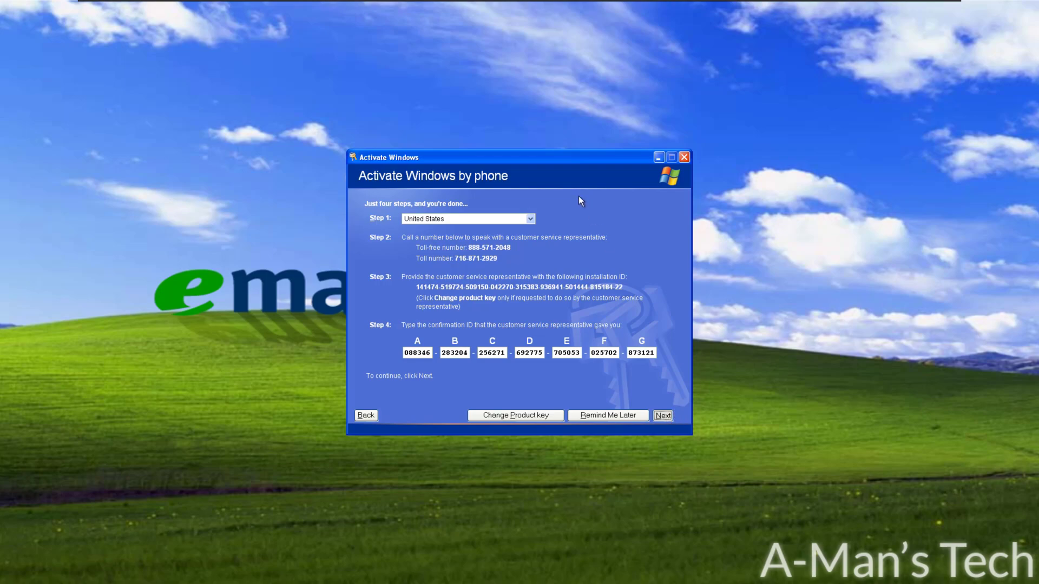
{"action": "key", "text": "Return"}
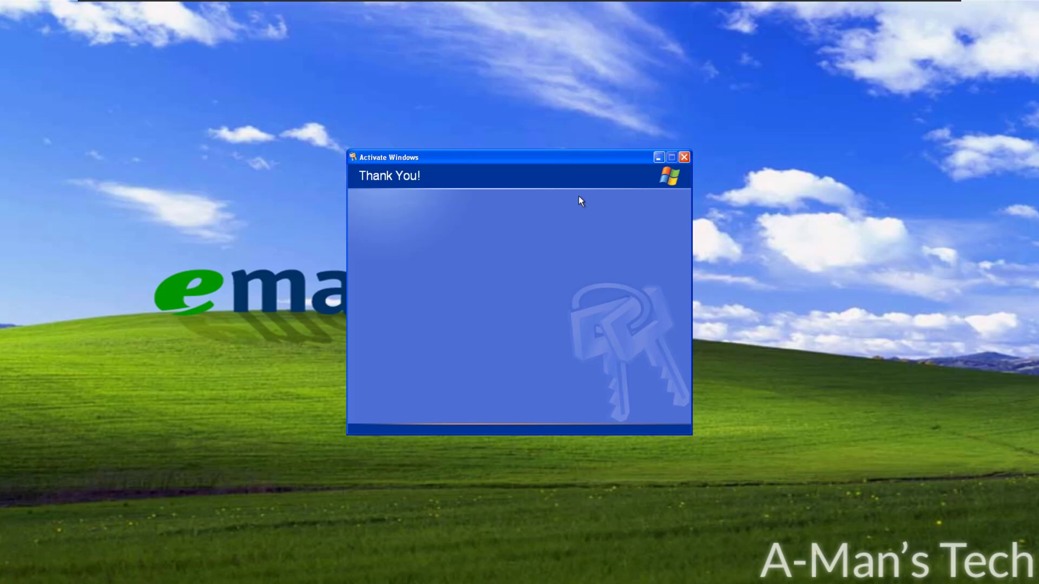
Step: Close the Thank You page, then cancel the video, Base System Device, USB and Bluetooth hardware wizards
{"action": "left_click", "coordinate": [653, 416]}
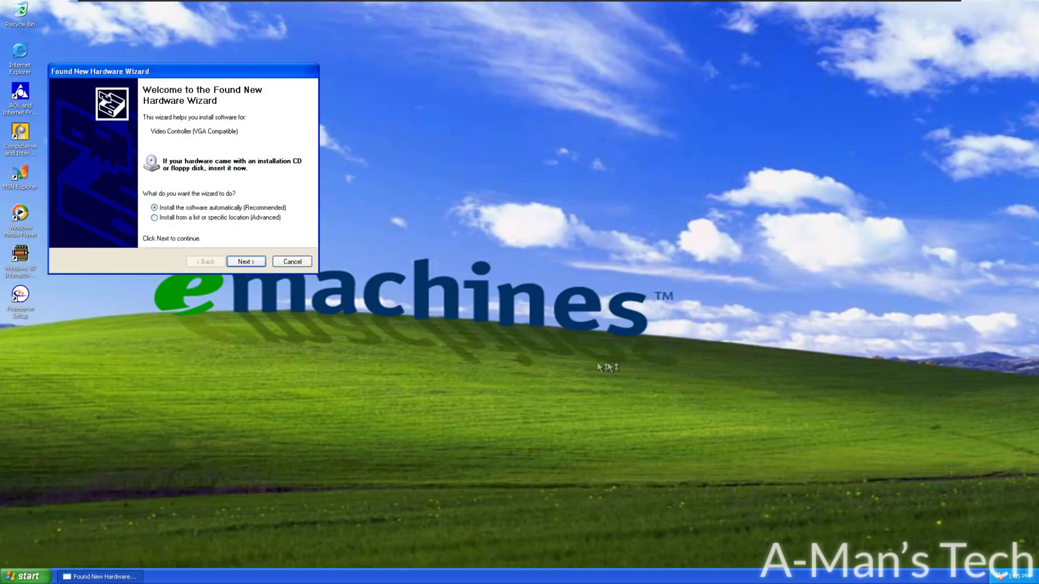
{"action": "left_click", "coordinate": [279, 262]}
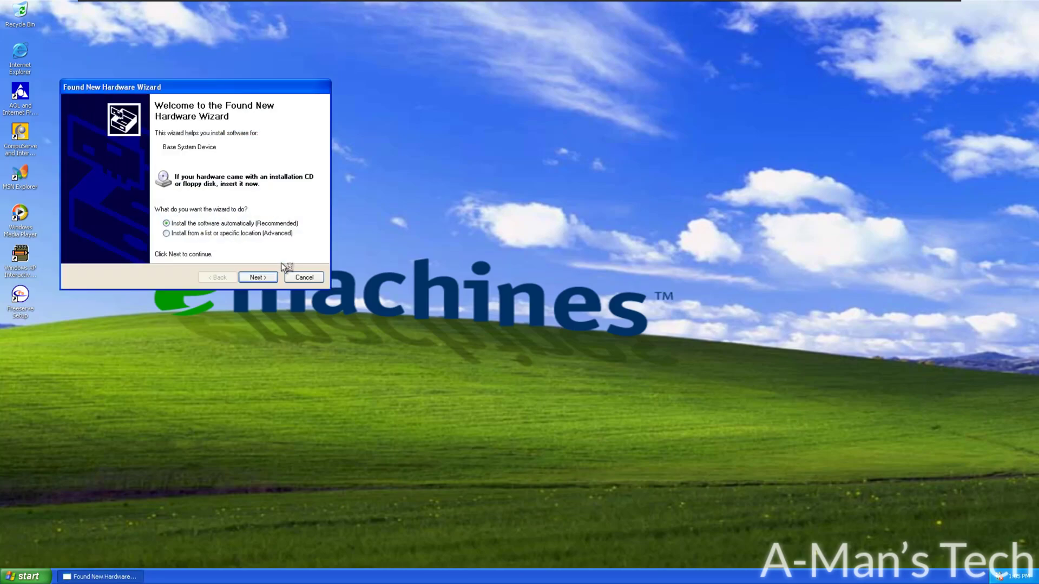
{"action": "left_click", "coordinate": [304, 277]}
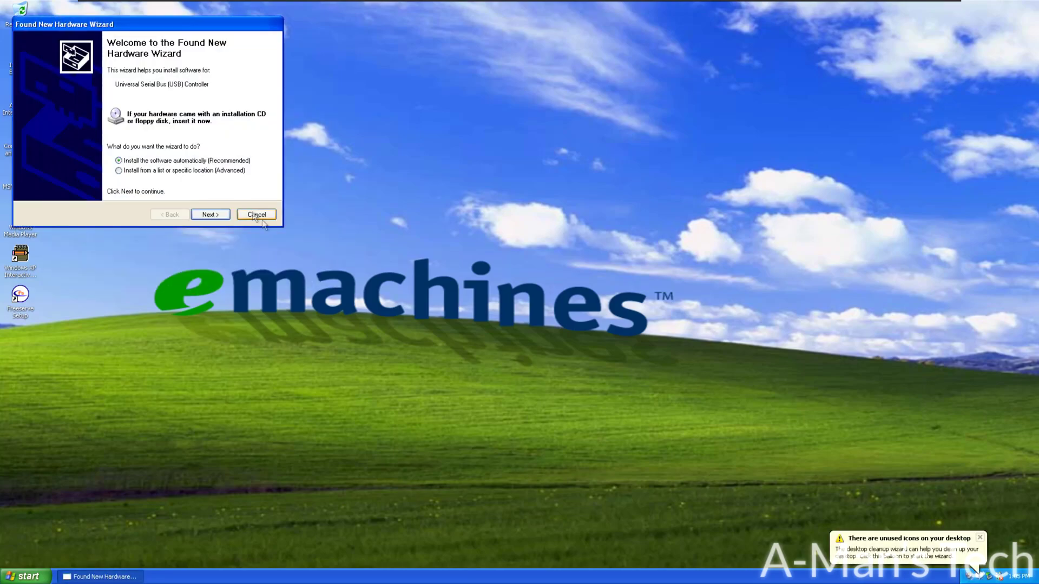
{"action": "left_click", "coordinate": [255, 215]}
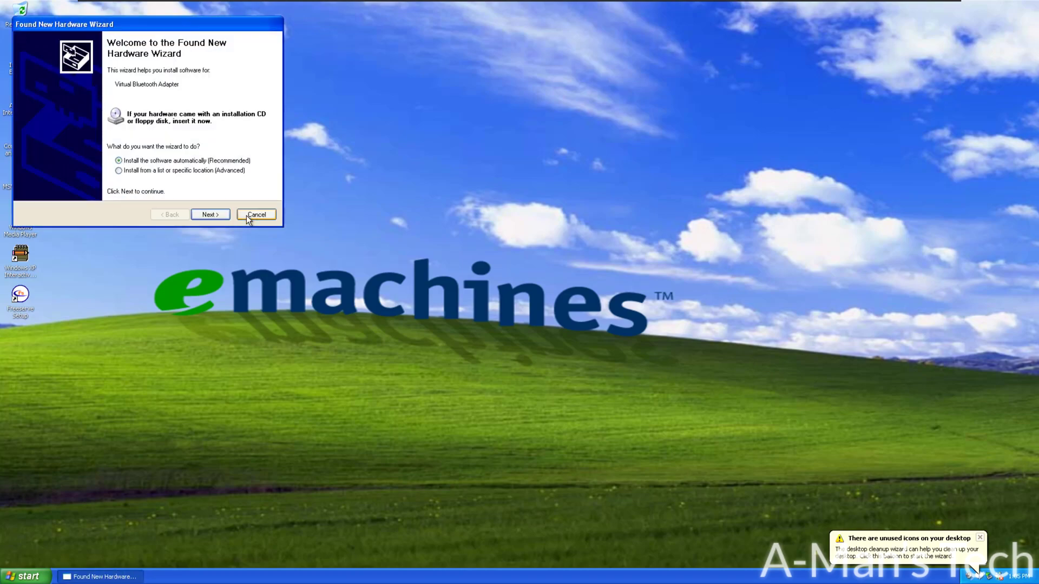
{"action": "left_click", "coordinate": [255, 215]}
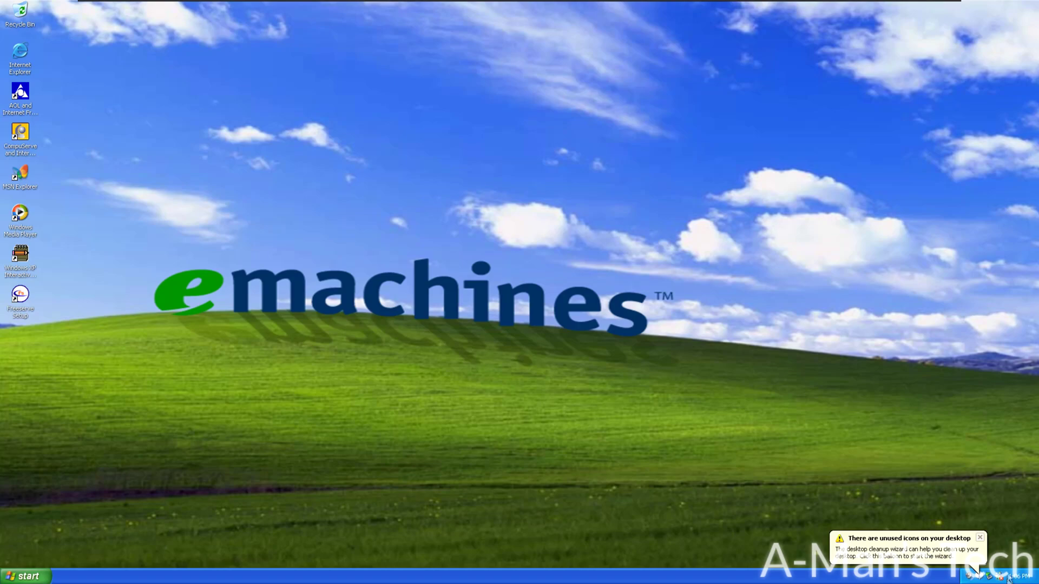
{"action": "key", "text": "super"}
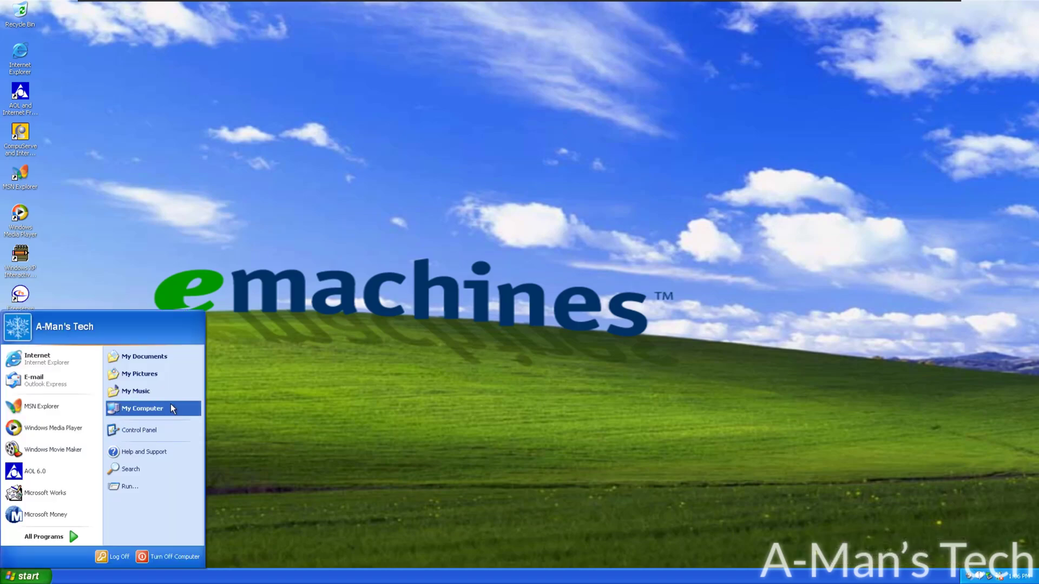
{"action": "right_click", "coordinate": [171, 404]}
{"action": "left_click", "coordinate": [228, 497]}
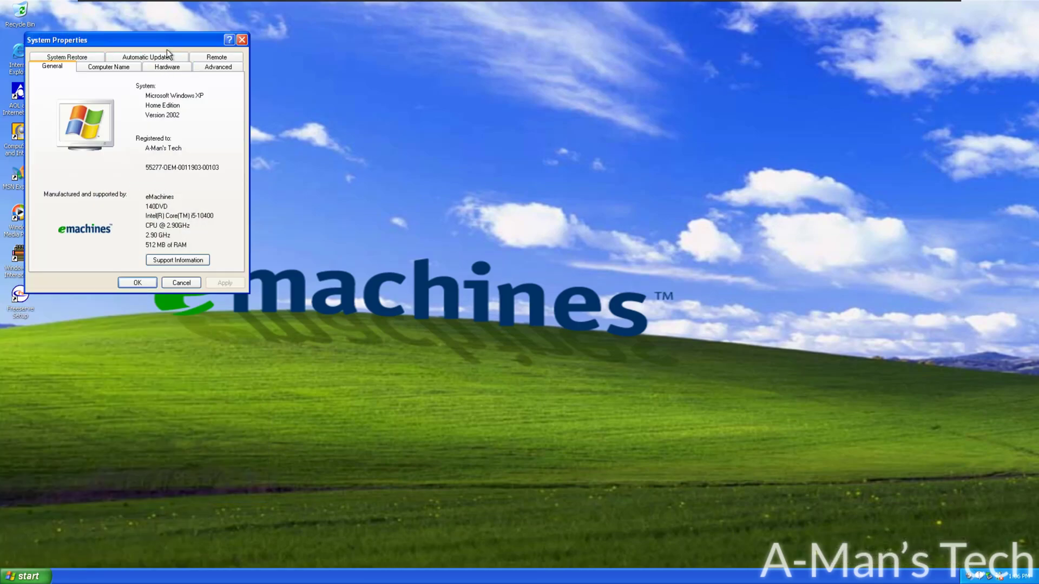
{"action": "left_click_drag", "start_coordinate": [180, 51], "coordinate": [467, 154]}
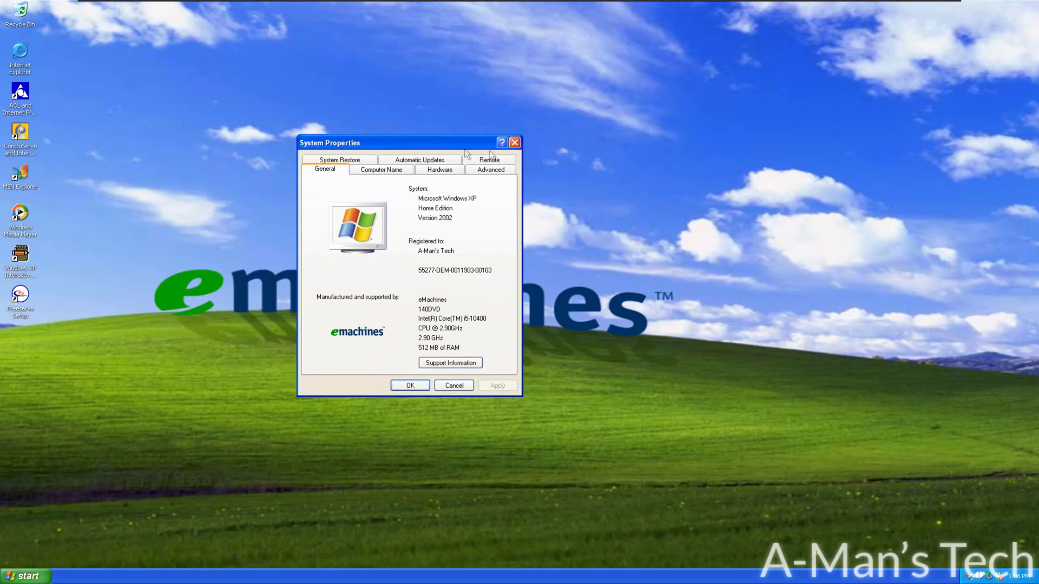
{"action": "left_click", "coordinate": [451, 385]}
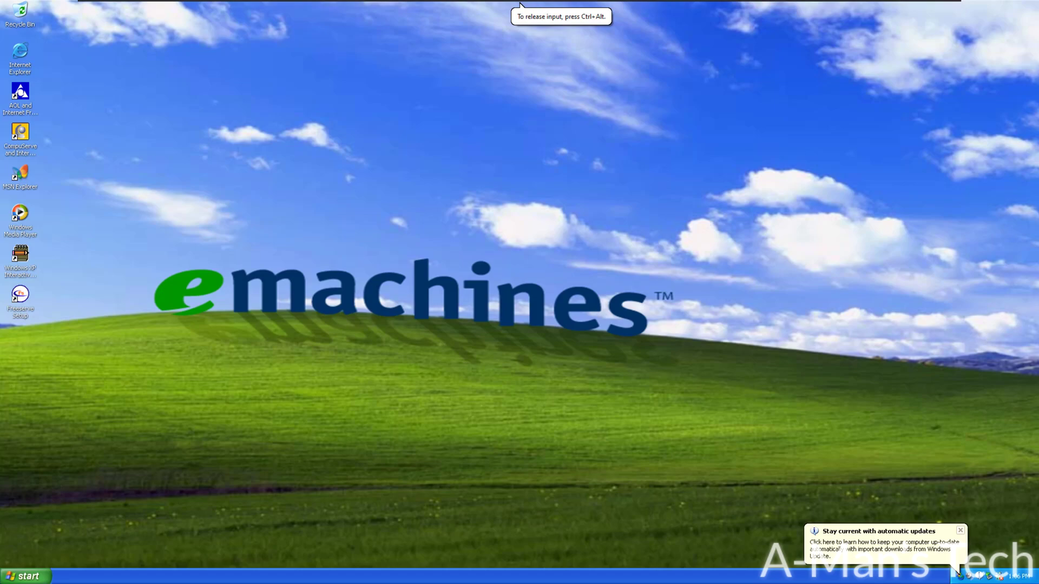
{"action": "left_click", "coordinate": [29, 575]}
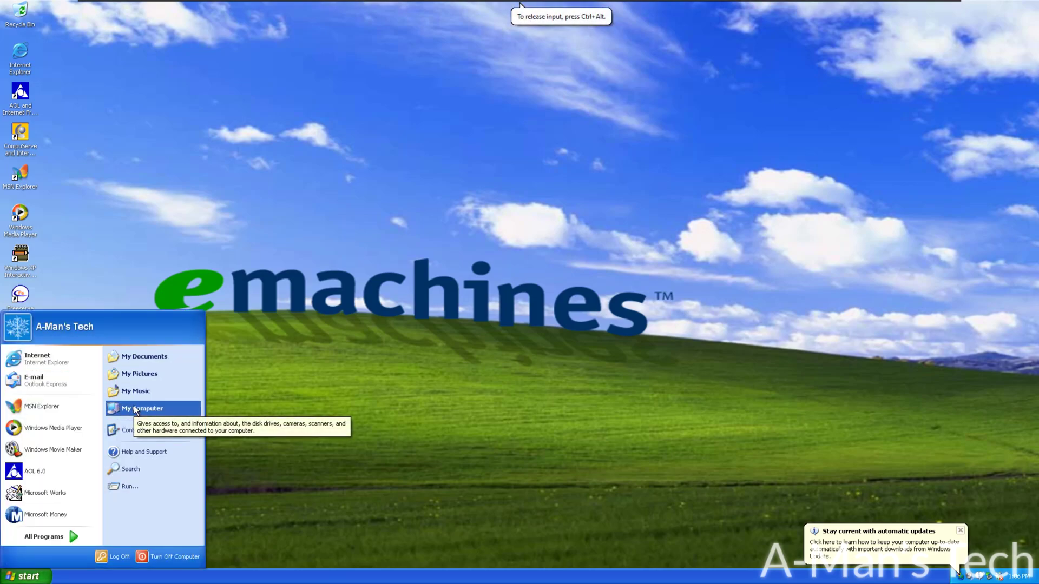
{"action": "left_click", "coordinate": [134, 407]}
{"action": "right_click", "coordinate": [317, 270]}
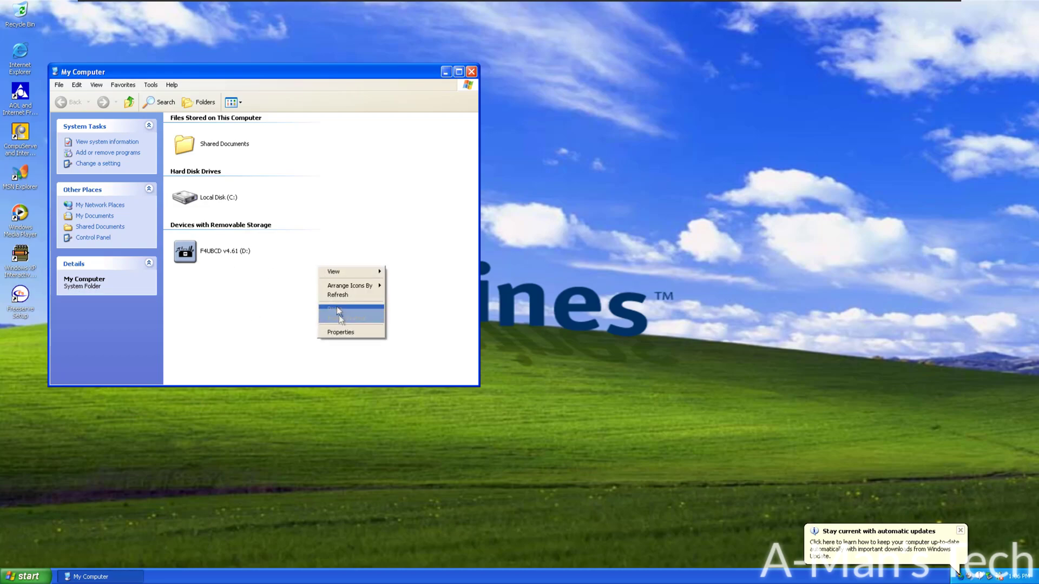
{"action": "left_click", "coordinate": [376, 332]}
{"action": "left_click", "coordinate": [289, 102]}
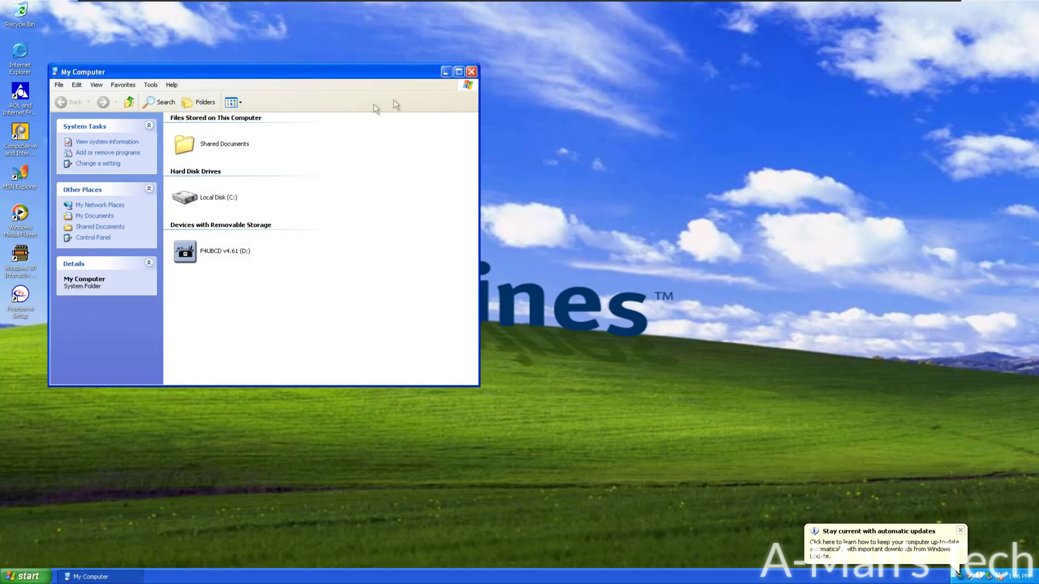
{"action": "left_click", "coordinate": [470, 72]}
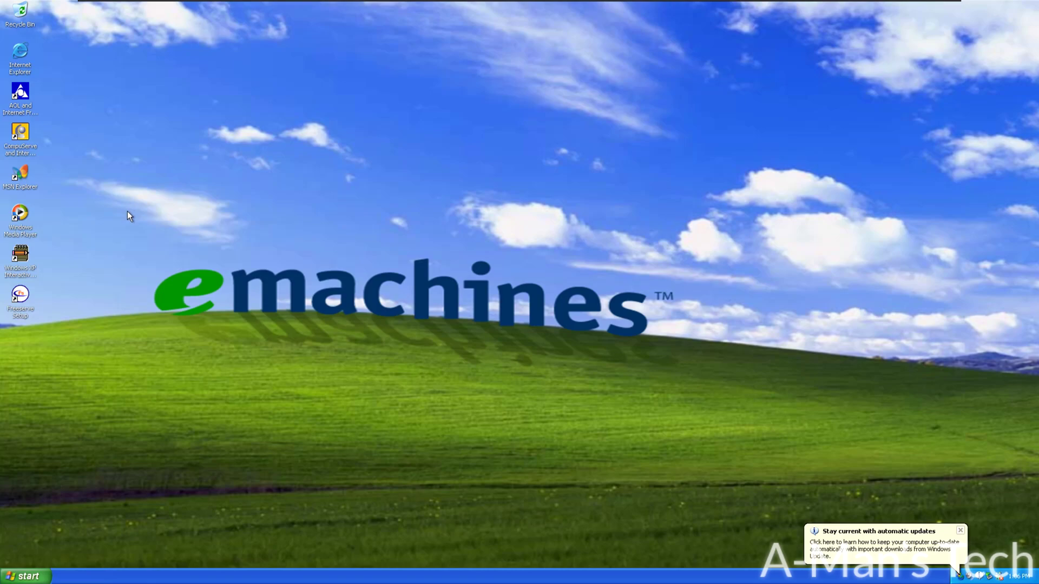
{"action": "left_click_drag", "start_coordinate": [128, 211], "coordinate": [842, 419]}
{"action": "left_click_drag", "start_coordinate": [842, 419], "coordinate": [851, 363]}
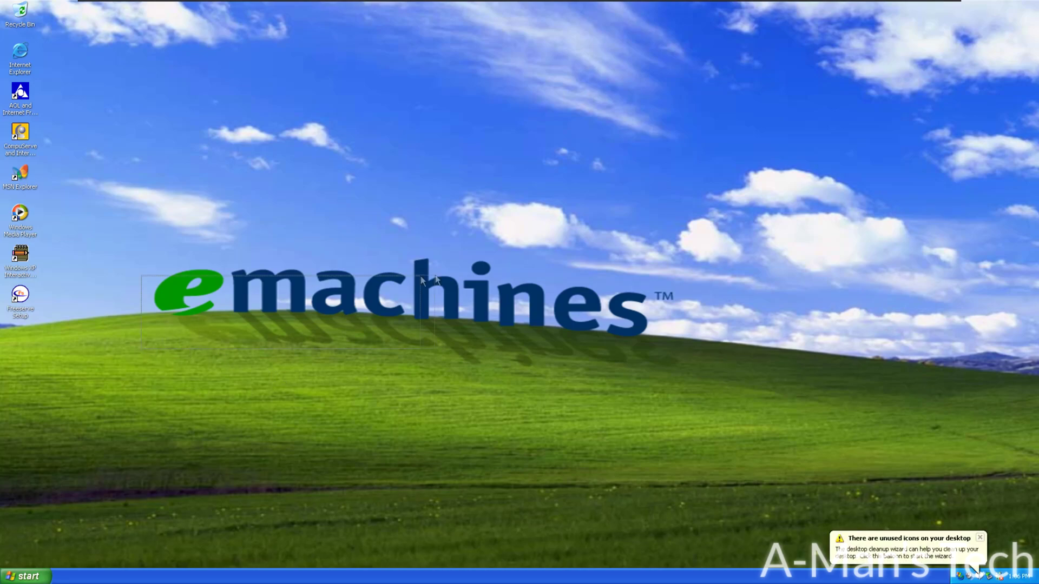
{"action": "left_click_drag", "start_coordinate": [720, 238], "coordinate": [699, 265]}
{"action": "mouse_move", "coordinate": [709, 250]}
{"action": "left_mouse_down"}
{"action": "mouse_move", "coordinate": [534, 297]}
{"action": "mouse_move", "coordinate": [73, 246]}
{"action": "mouse_move", "coordinate": [69, 343]}
{"action": "mouse_move", "coordinate": [480, 267]}
{"action": "mouse_move", "coordinate": [703, 250]}
{"action": "left_mouse_up"}
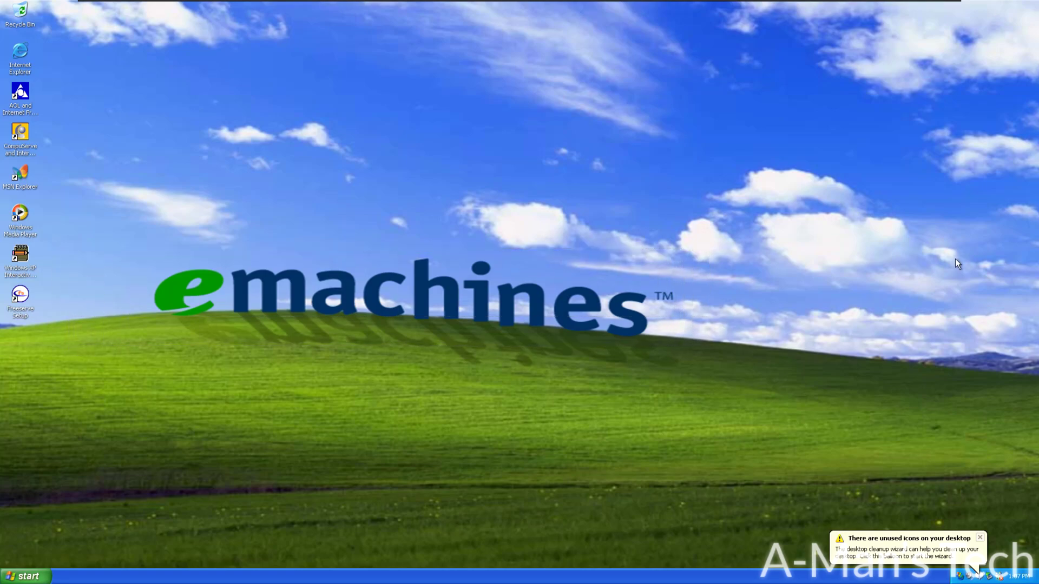